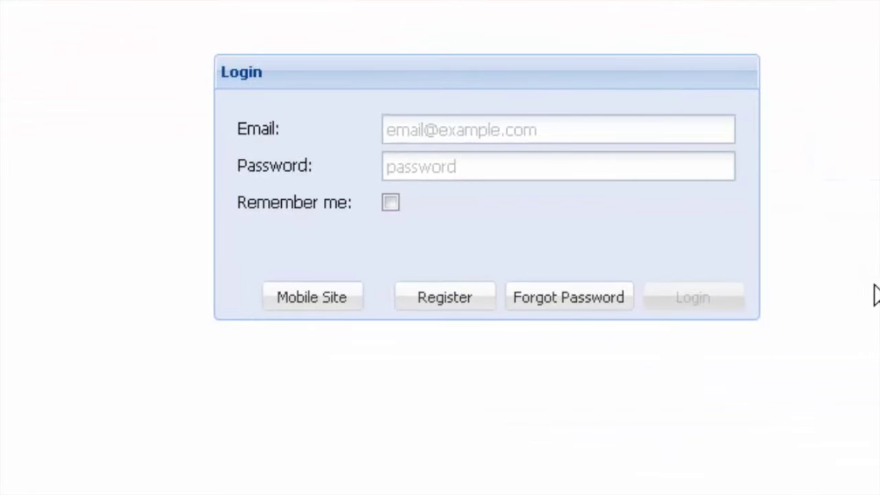
Start a new registration and send a verification code to the customer's e-mail address
left_click(444, 301)
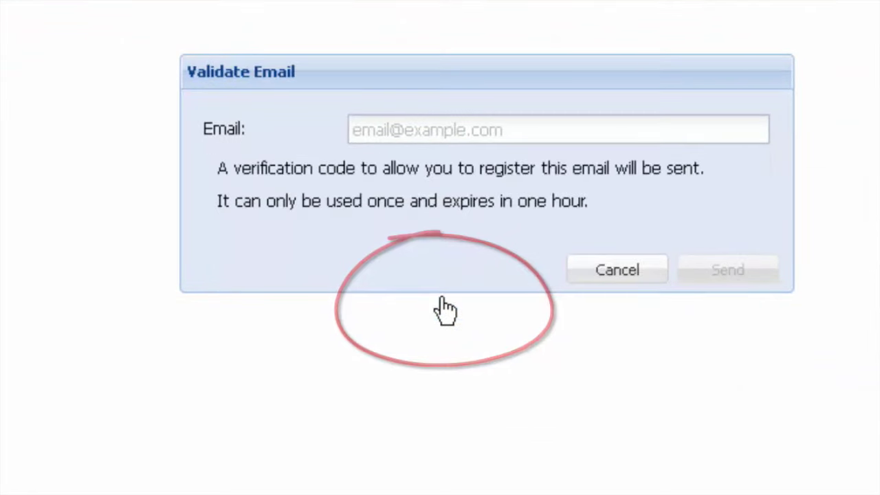
left_click(426, 134)
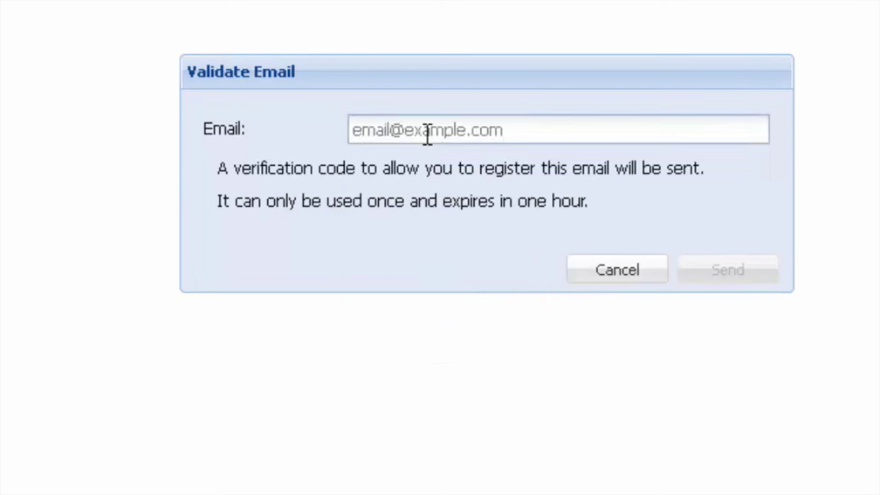
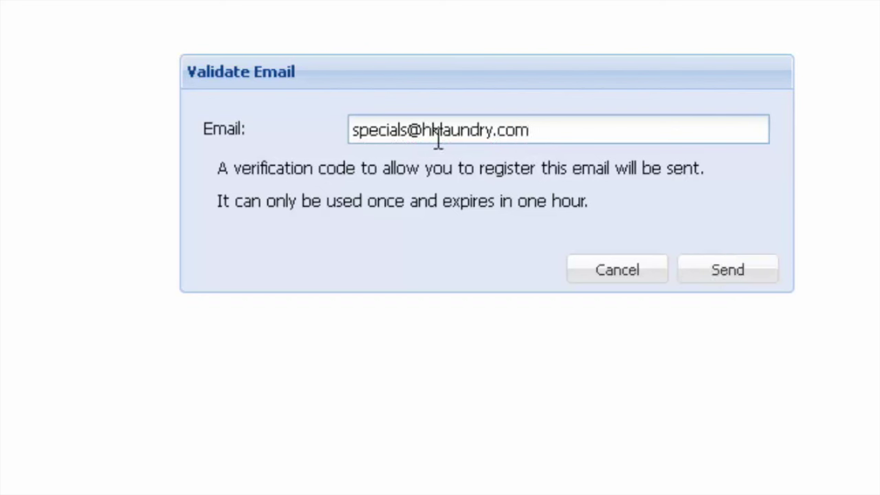
left_click(730, 270)
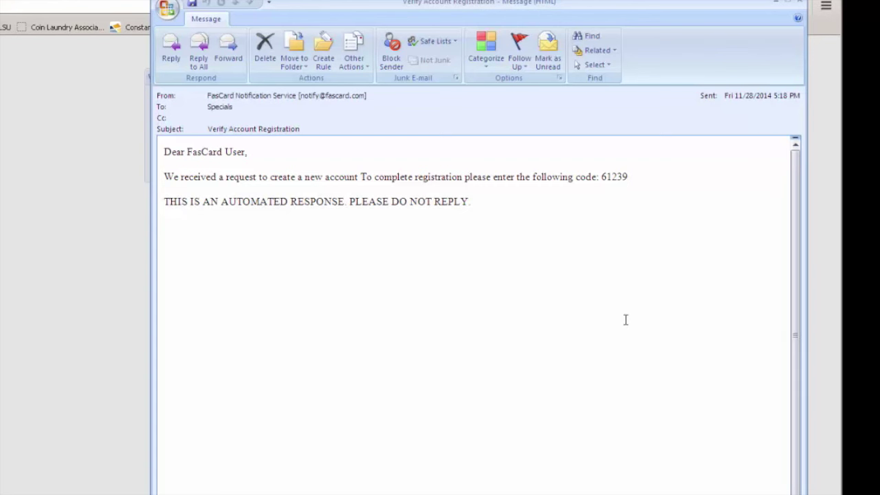
Copy the code from the 'Verify Account Registration' e-mail and minimize the Outlook message
left_click_drag(602, 177, 627, 178)
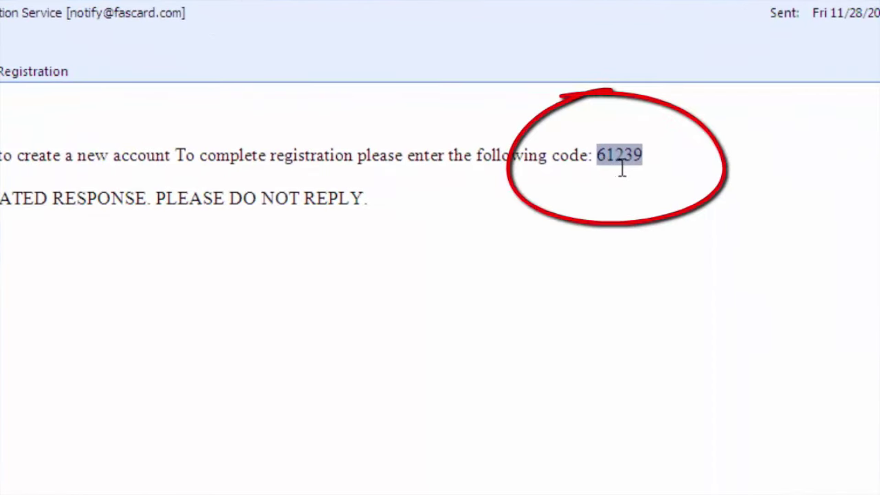
right_click(625, 163)
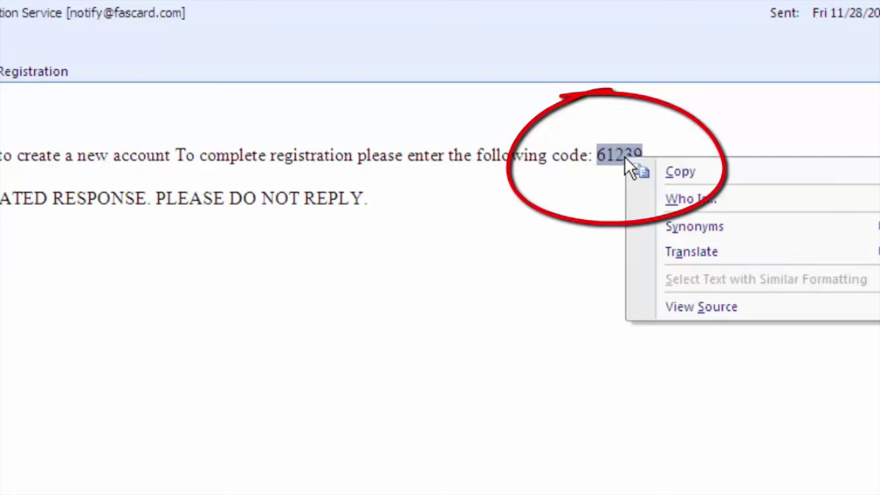
left_click(679, 173)
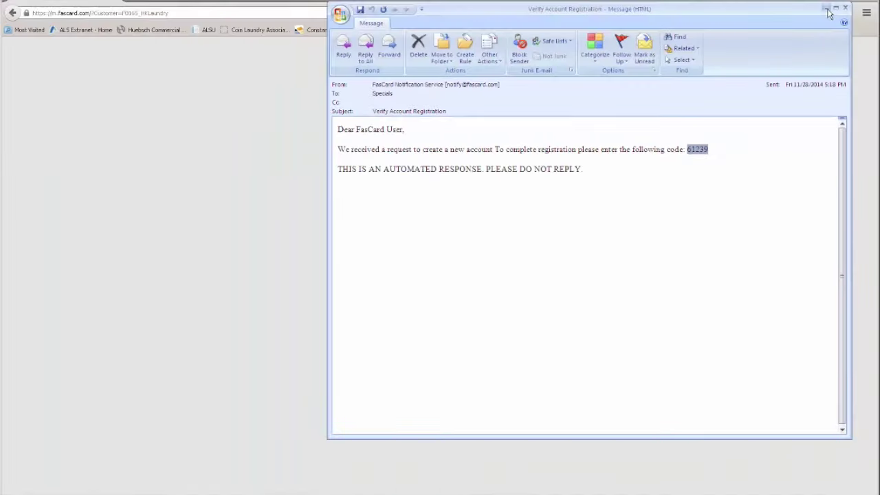
left_click(827, 9)
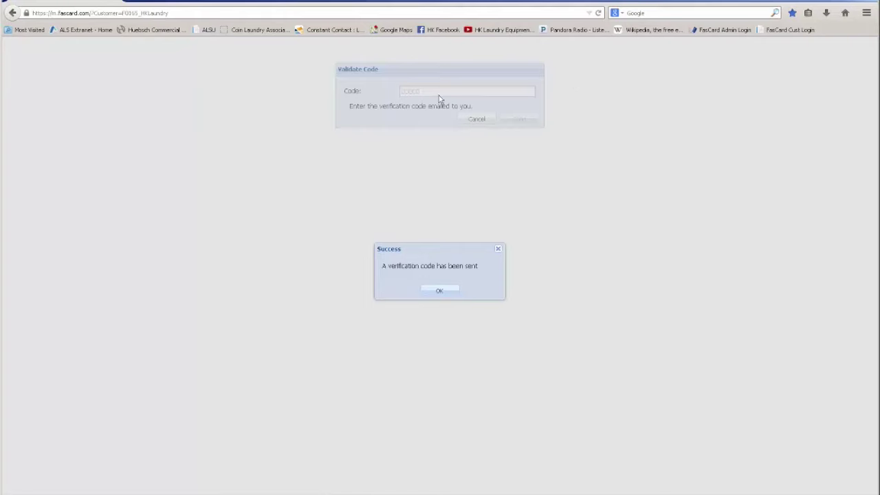
Paste the copied code into the Code field and submit it for verification
left_click(444, 294)
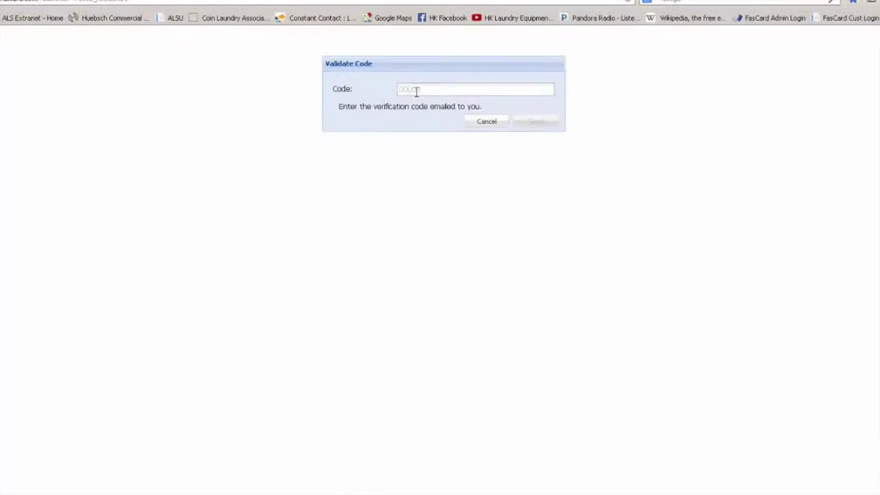
left_click(427, 81)
key("ctrl+v")
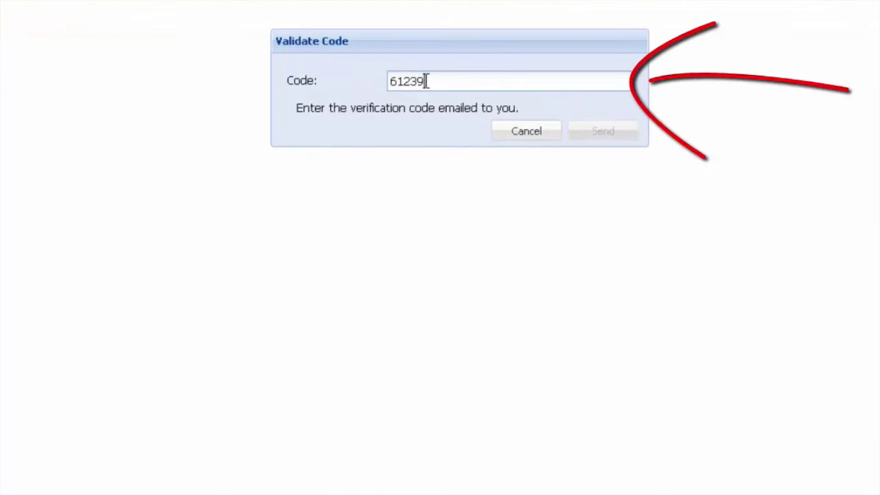
left_click(597, 133)
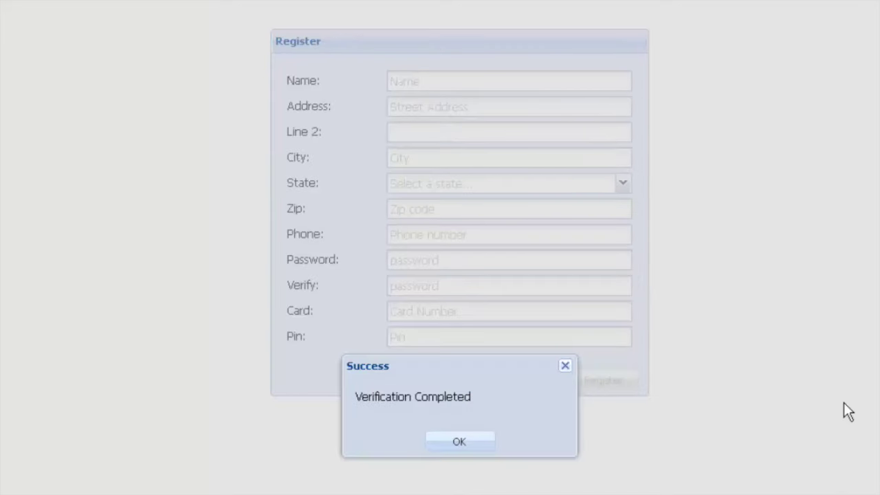
Enter the customer's name, street address, city, state and zip code on the Register form
left_click(433, 442)
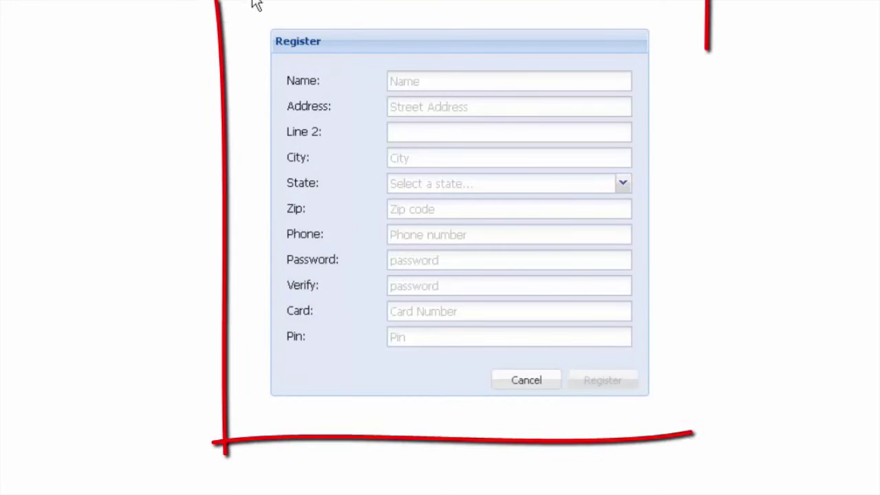
left_click(408, 83)
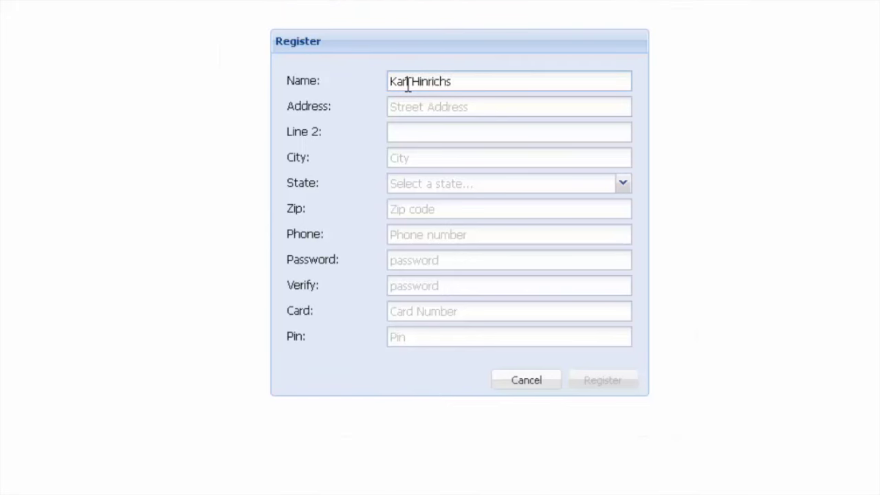
key("Tab")
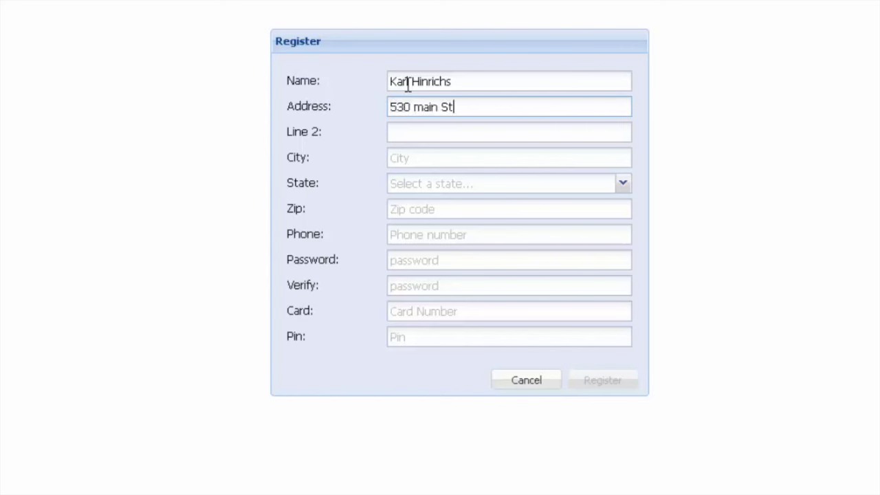
key("Tab")
key("Tab")
type("Armonk")
key("Tab")
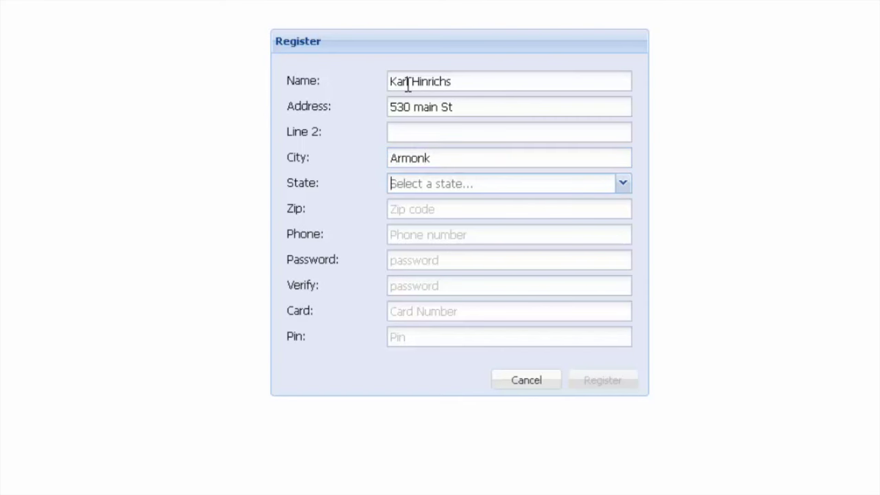
type("n")
key("Down")
key("Down")
key("Down")
key("Down")
key("Down")
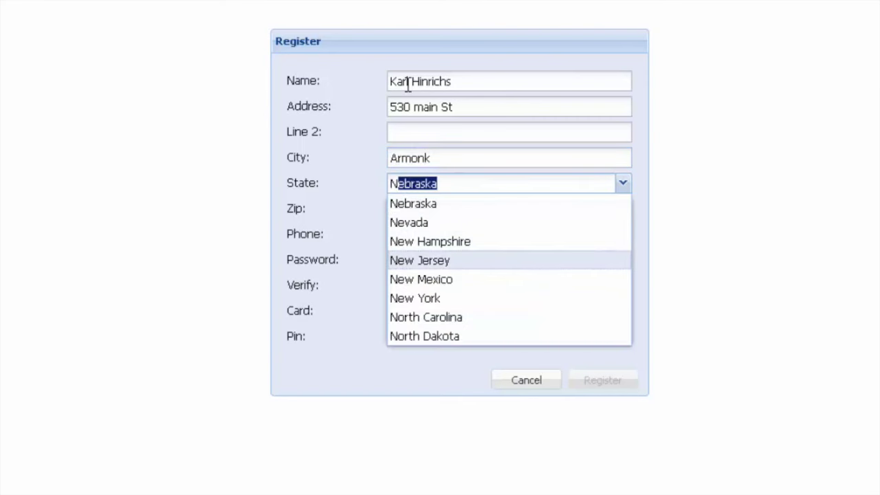
key("Return")
key("Tab")
type("10504")
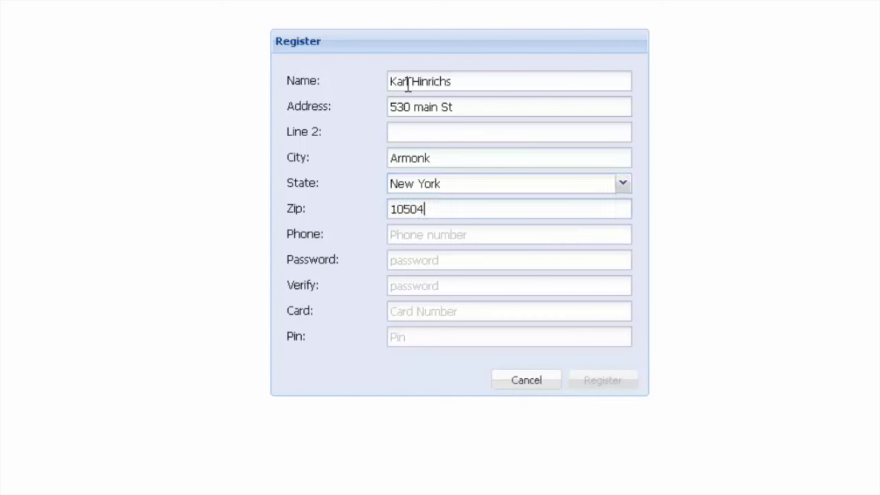
Enter the customer's phone number and a matching account password and confirmation
key("Tab")
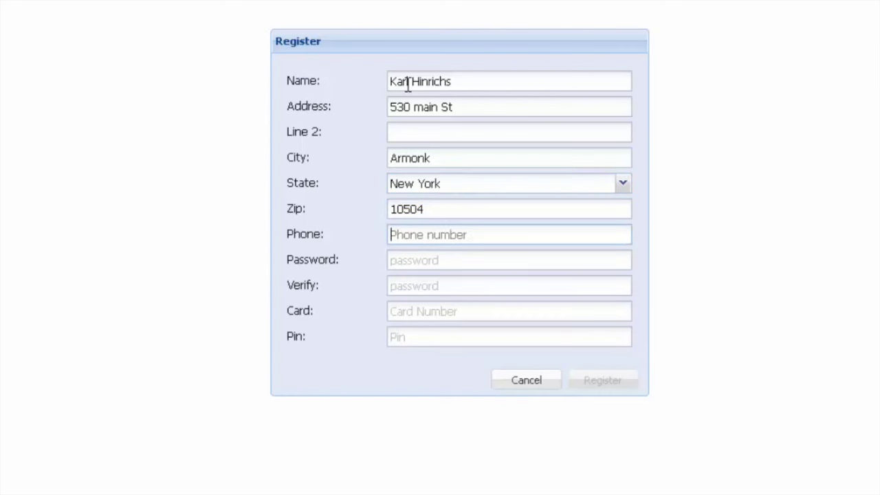
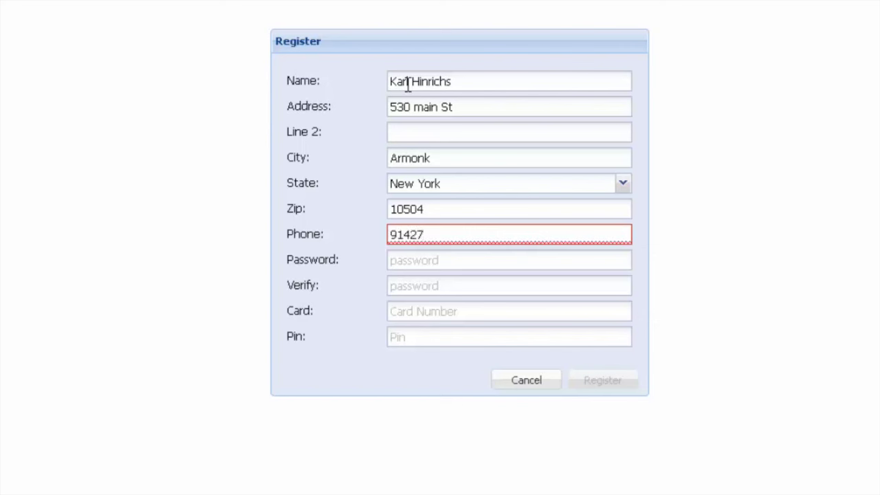
key("Tab")
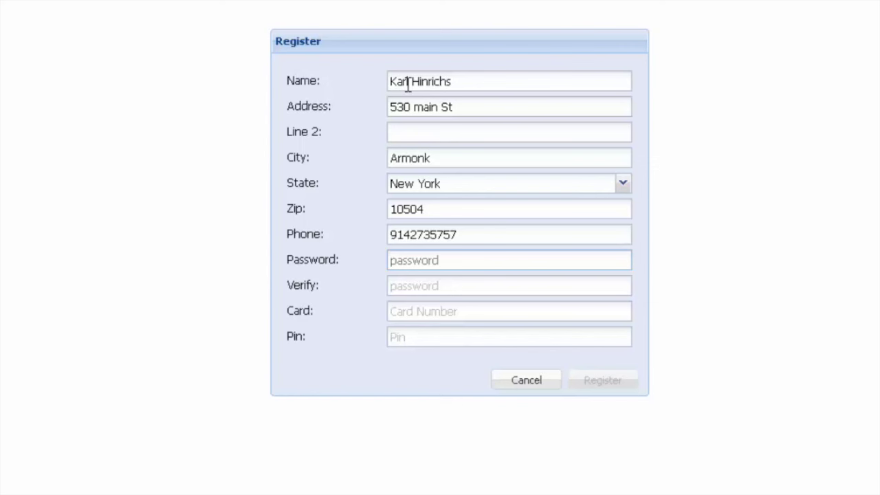
key("Tab")
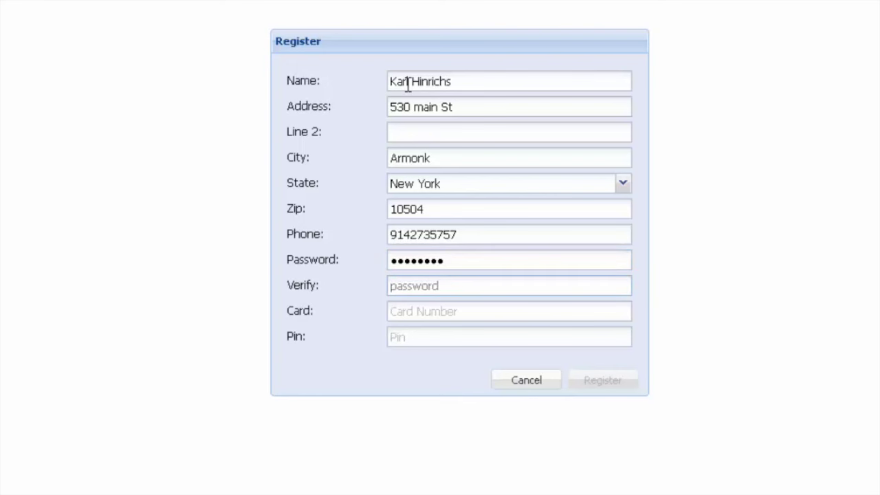
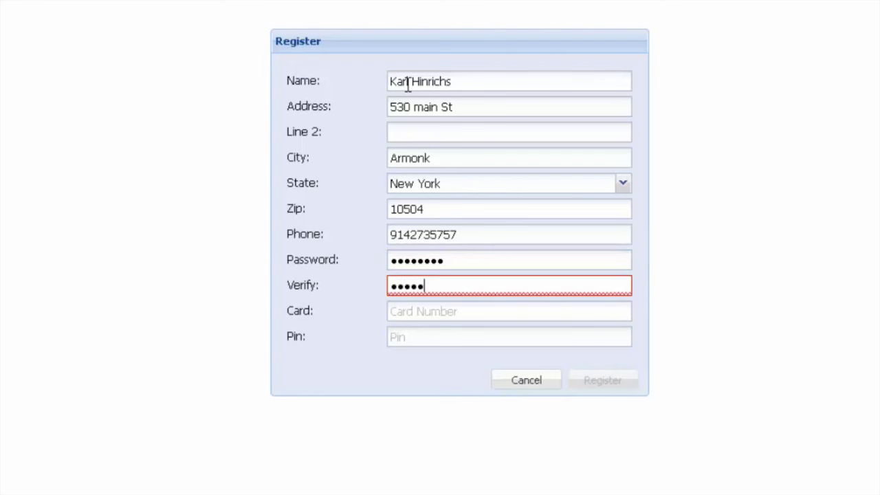
key("Tab")
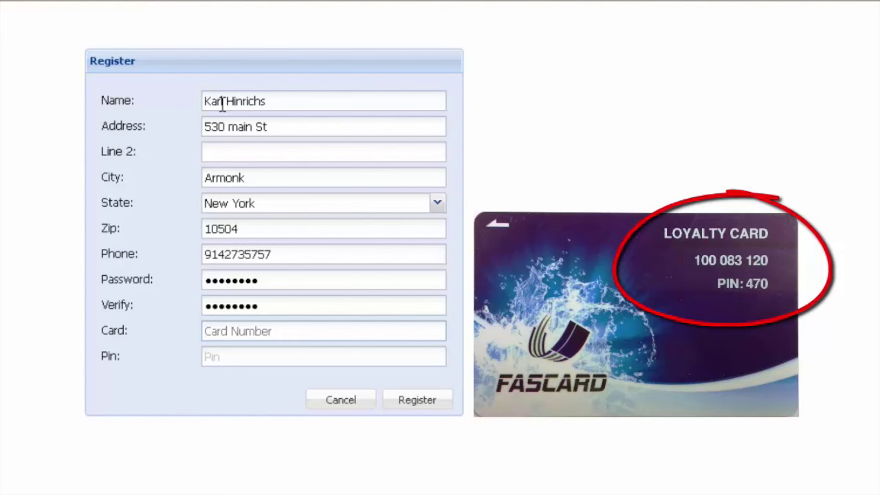
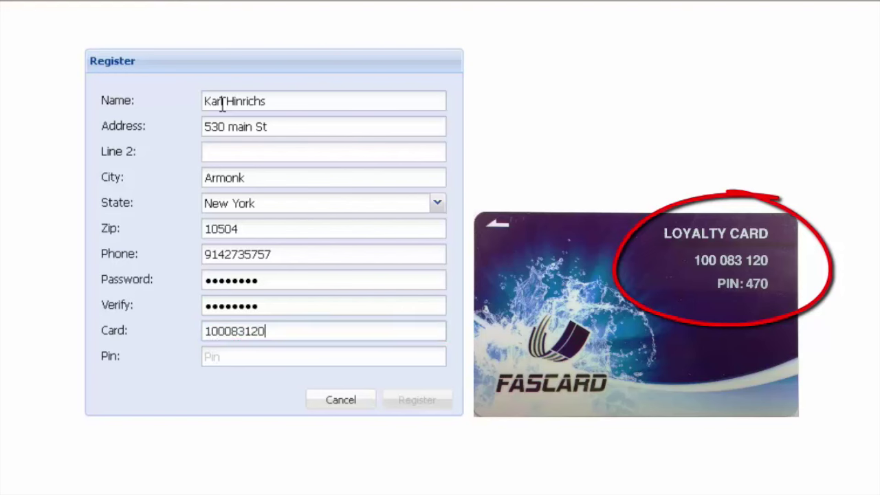
Enter the loyalty card number and its PIN, then submit the registration
key("Tab")
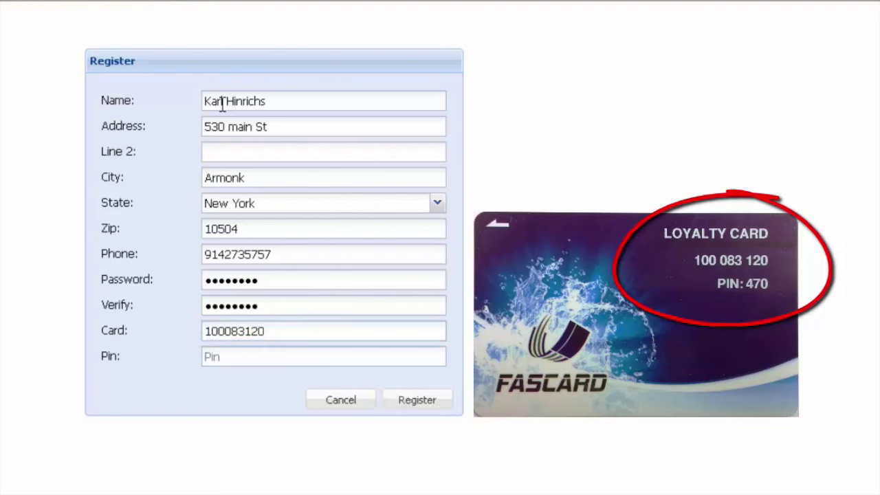
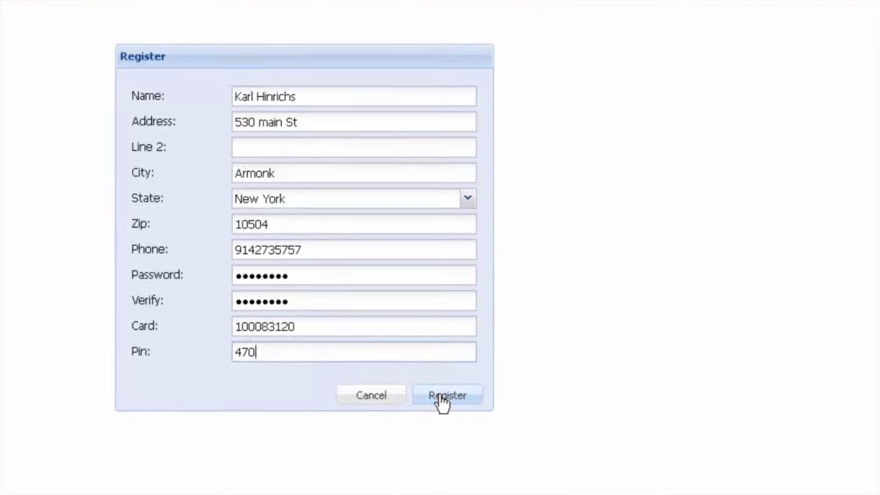
left_click(441, 396)
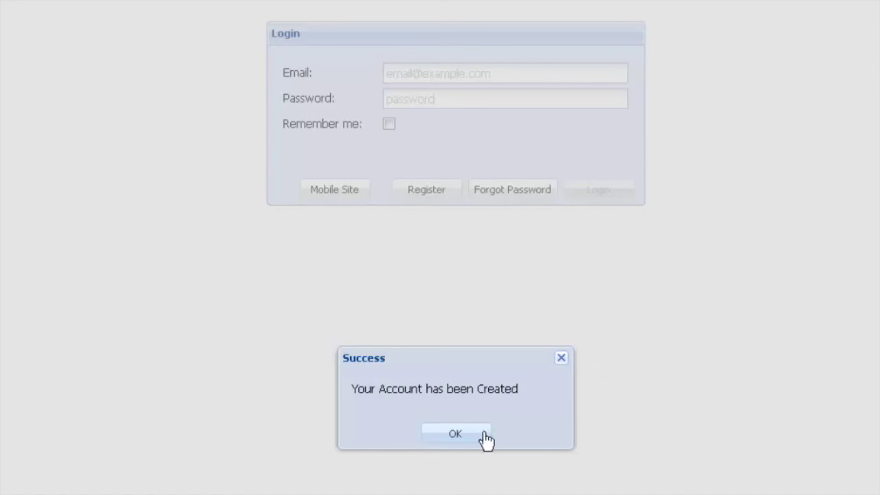
Log in with the new account's e-mail and password, with Remember me ticked
left_click(470, 436)
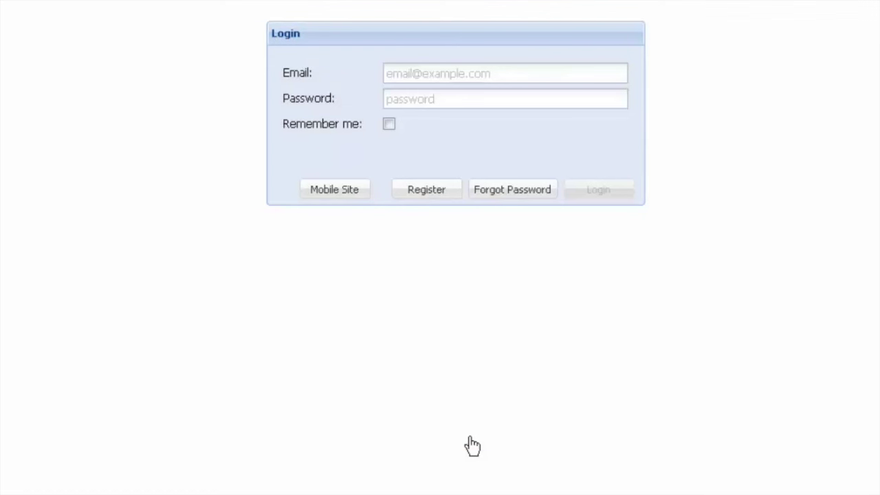
left_click(510, 80)
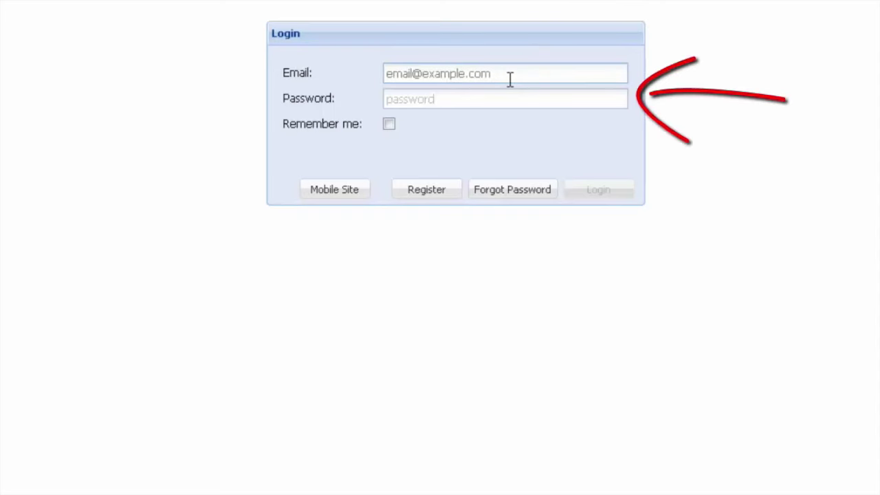
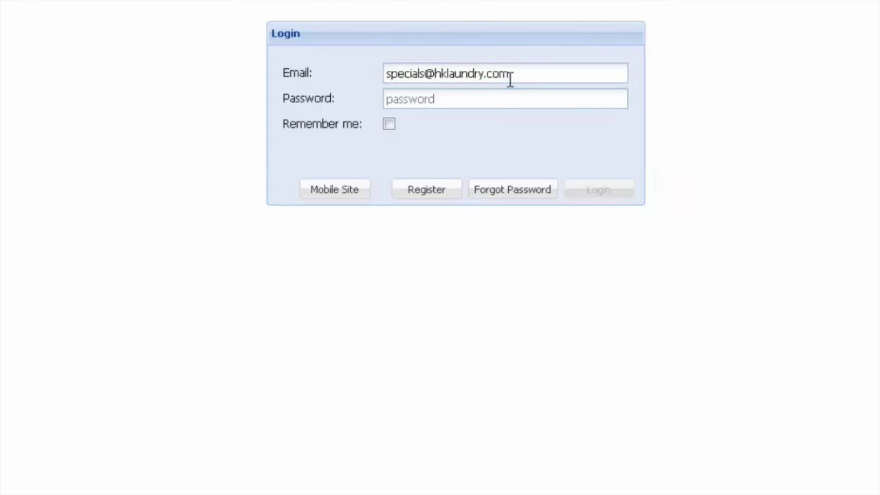
key("Tab")
type("****")
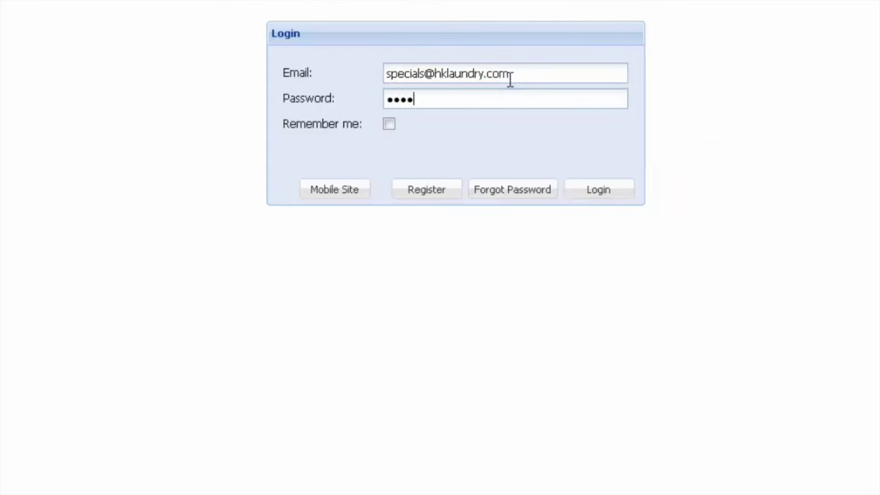
type("****")
left_click(390, 124)
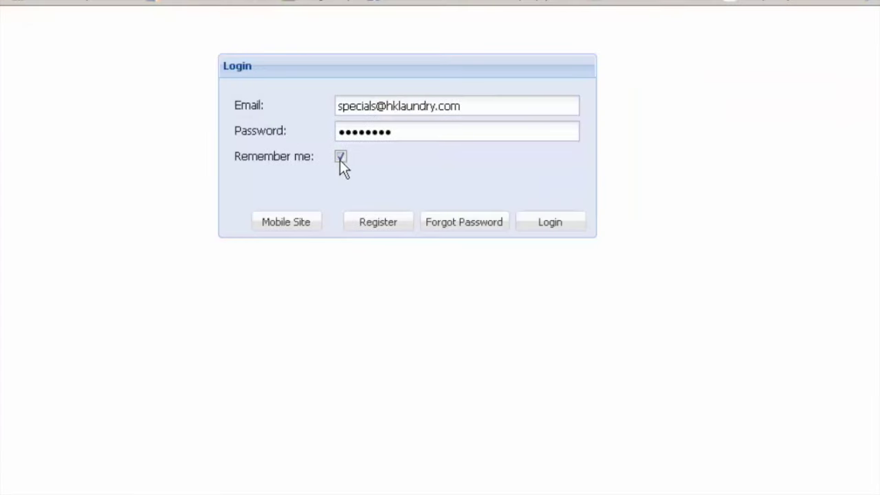
left_click(557, 227)
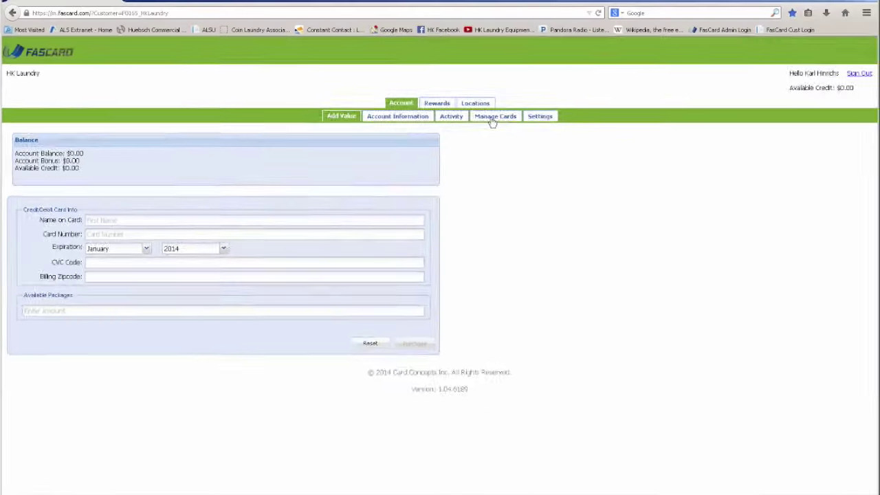
Open the Manage Cards page under Account
left_click(874, 60)
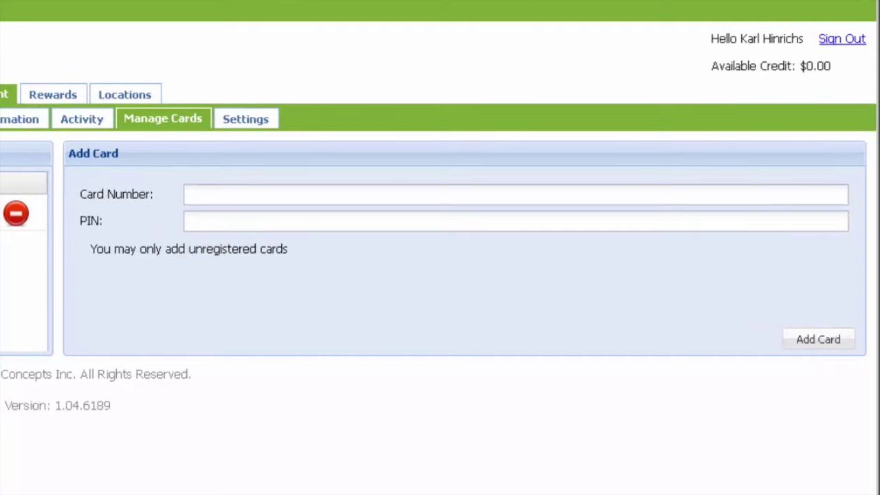
Change 'main' to 'Main' in the Account Information address, save, then open Activity
left_click(19, 119)
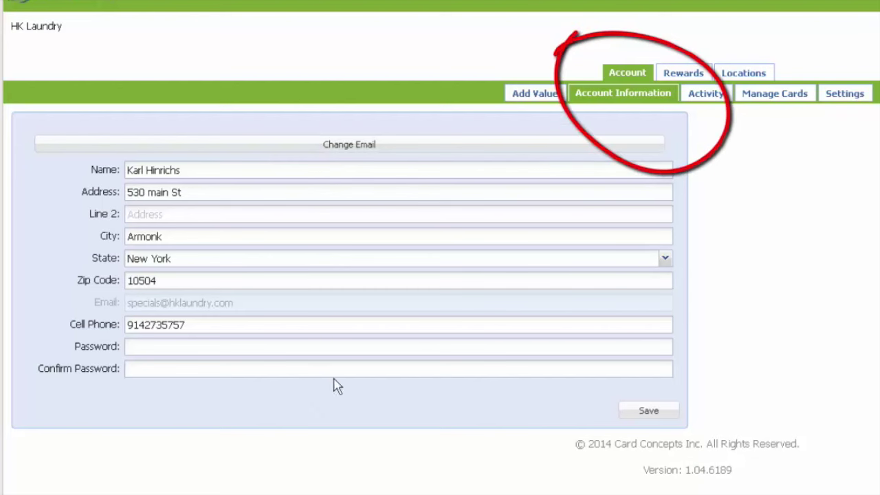
left_click(156, 195)
key("BackSpace")
type("M")
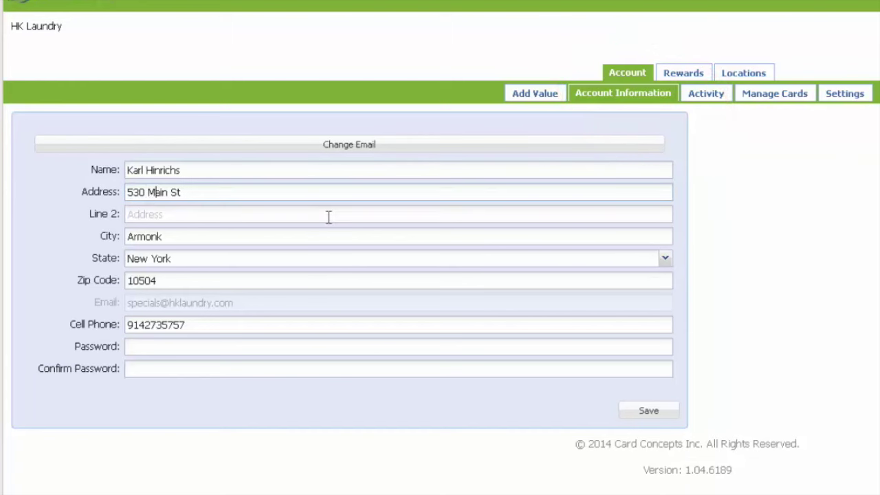
left_click(642, 412)
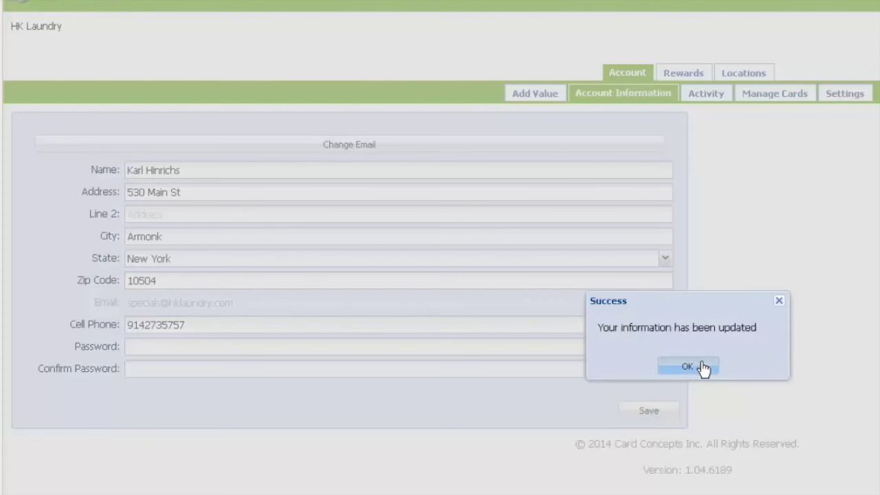
left_click(688, 367)
left_click(707, 96)
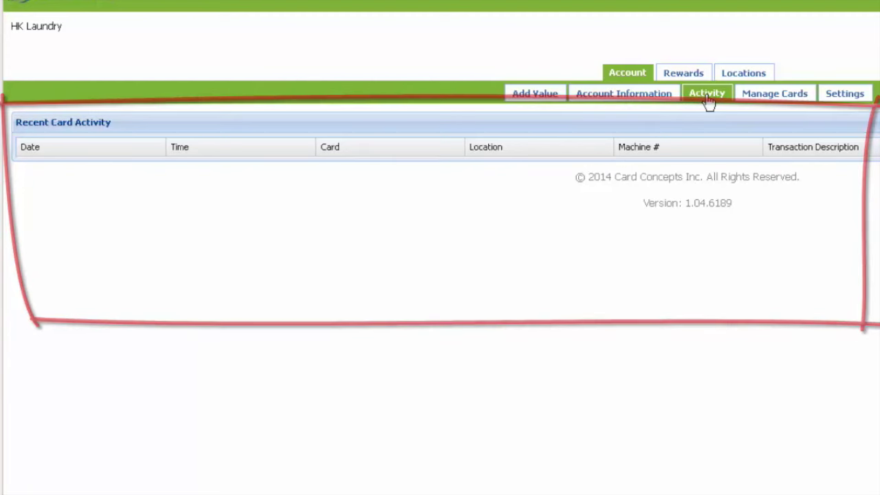
Tick 'Email me when my cycle nears completion' on the Settings page
left_click(853, 96)
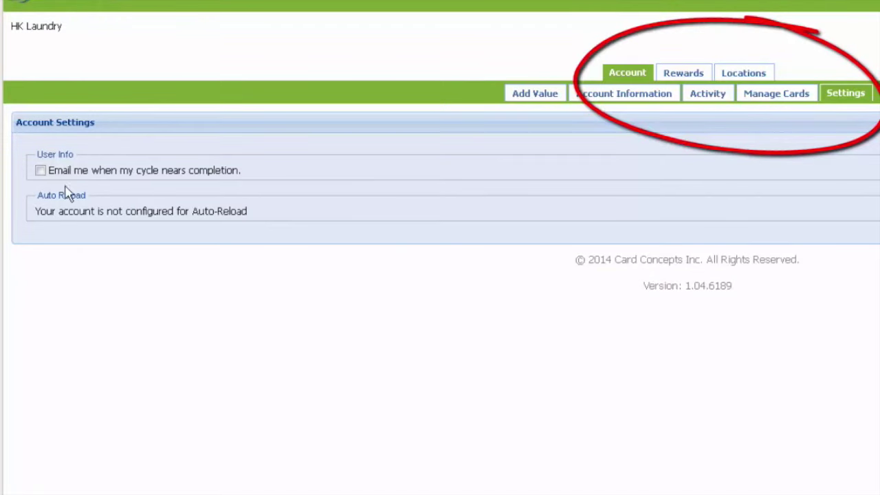
left_click(41, 171)
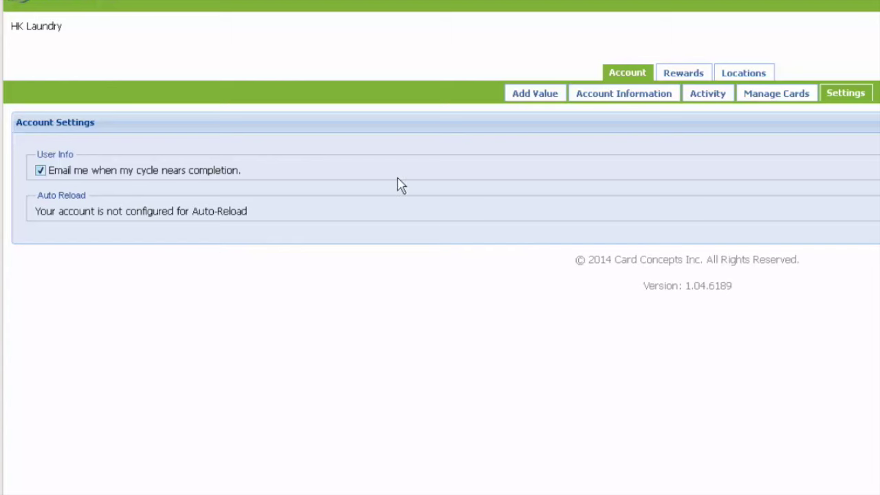
Show the Machines list filtered to the St. John's Court location
left_click(739, 77)
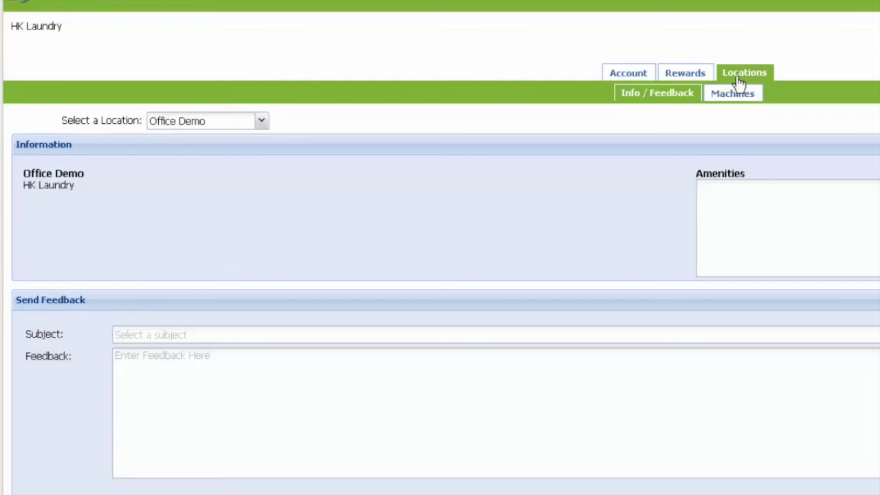
left_click(736, 97)
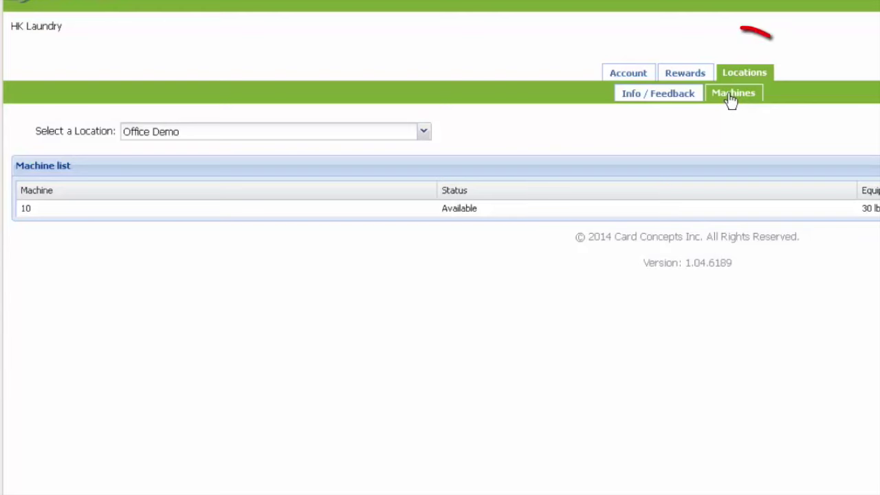
left_click(424, 133)
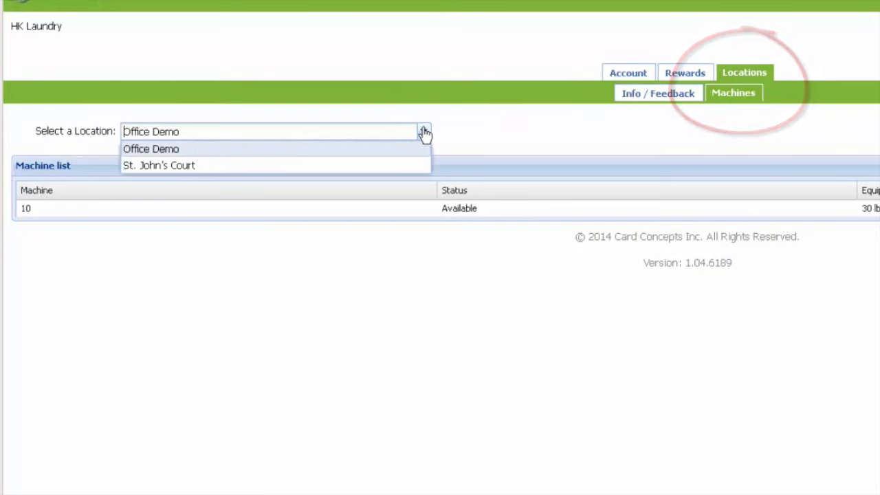
left_click(399, 169)
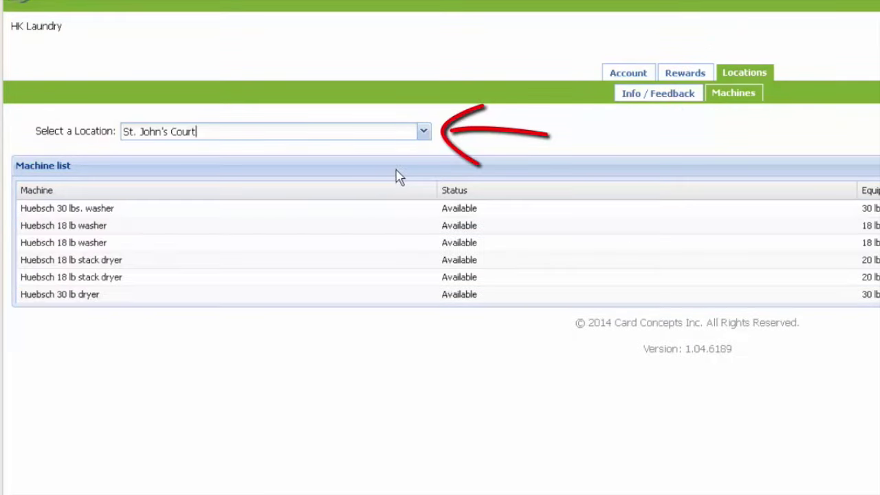